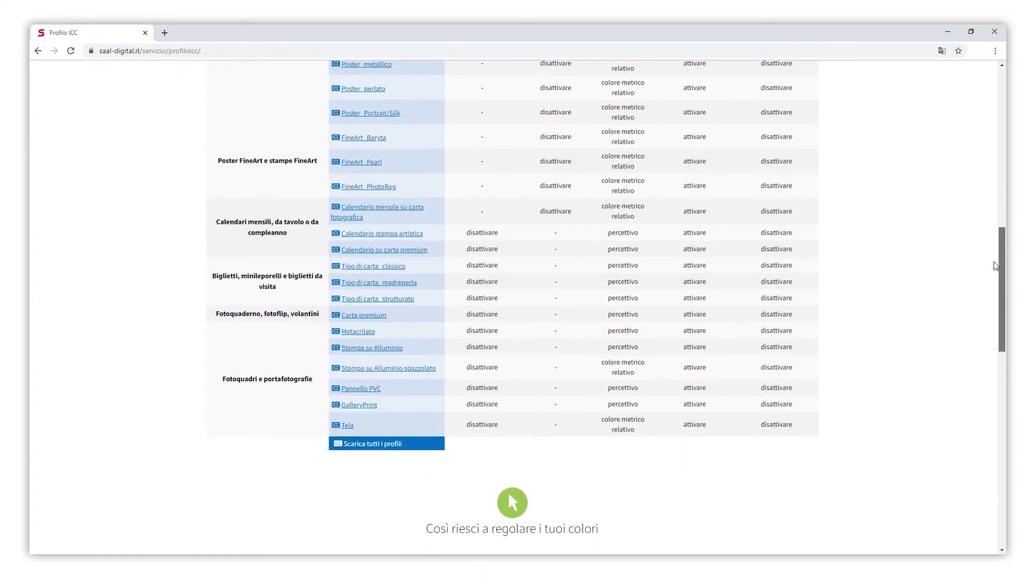
Step: Download SaalDigital_FineArt_Baryta_03-15.zip into the Desktop's Saal_ICC Profile folder
{"action": "left_click_drag", "start_coordinate": [996, 286], "coordinate": [997, 340]}
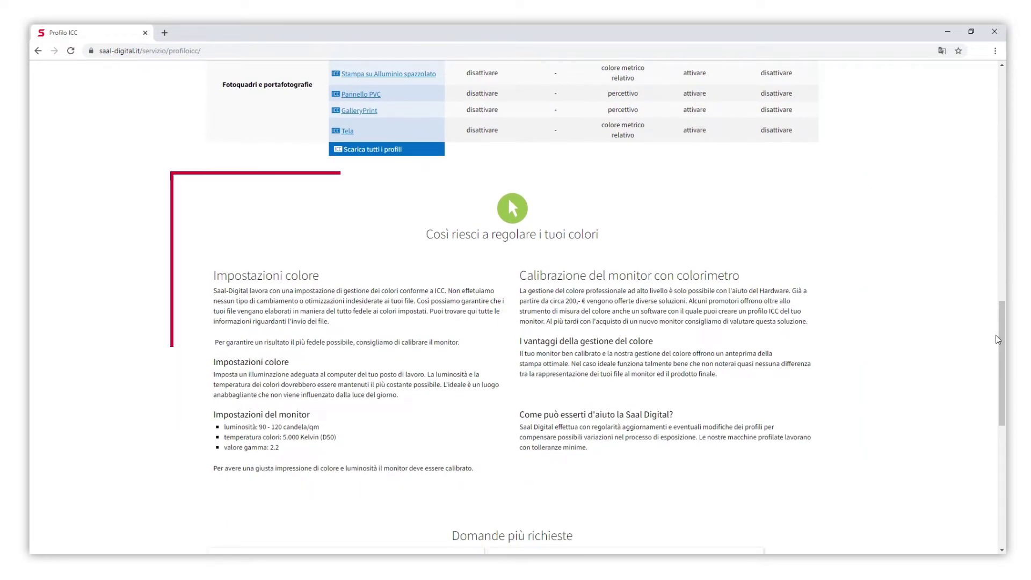
{"action": "mouse_move", "coordinate": [1002, 335]}
{"action": "left_mouse_down"}
{"action": "mouse_move", "coordinate": [987, 156]}
{"action": "mouse_move", "coordinate": [984, 176]}
{"action": "left_mouse_up"}
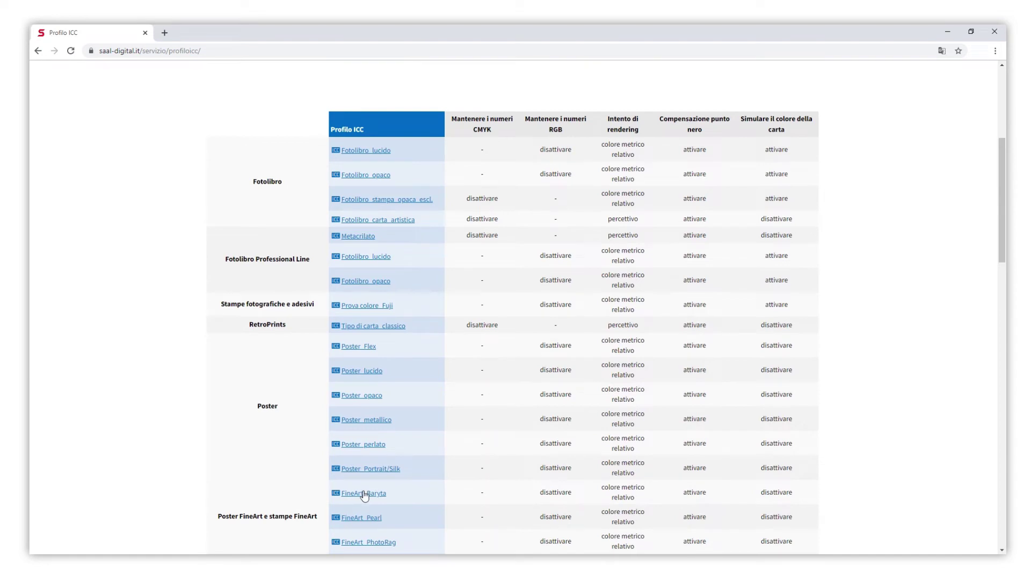
{"action": "left_click", "coordinate": [363, 495]}
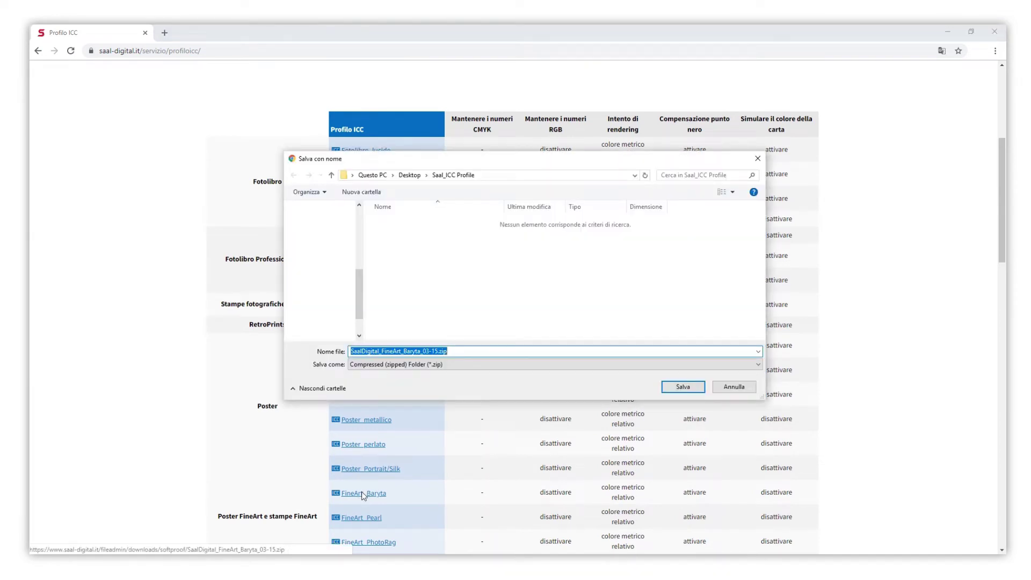
{"action": "left_click", "coordinate": [672, 390]}
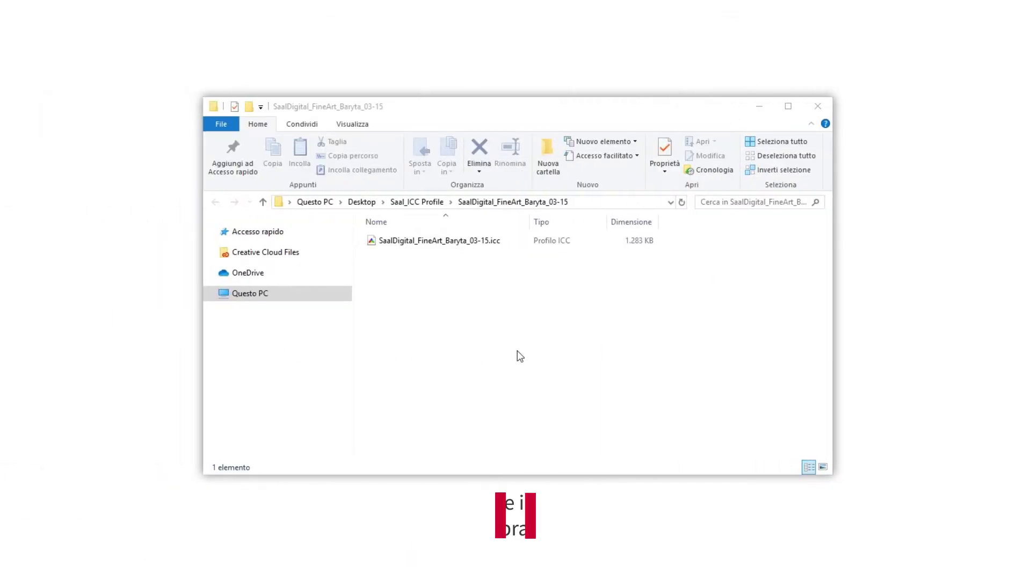
Step: Install the SaalDigital_FineArt_Baryta_03-15.icc profile using its Installa profilo command
{"action": "left_click", "coordinate": [444, 242]}
{"action": "right_click", "coordinate": [444, 246]}
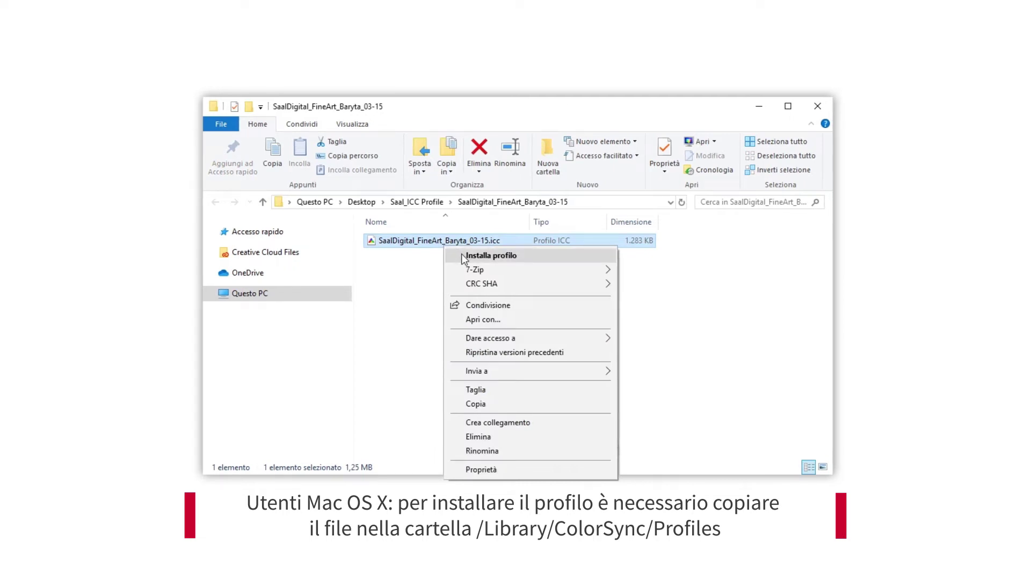
{"action": "left_click", "coordinate": [464, 257]}
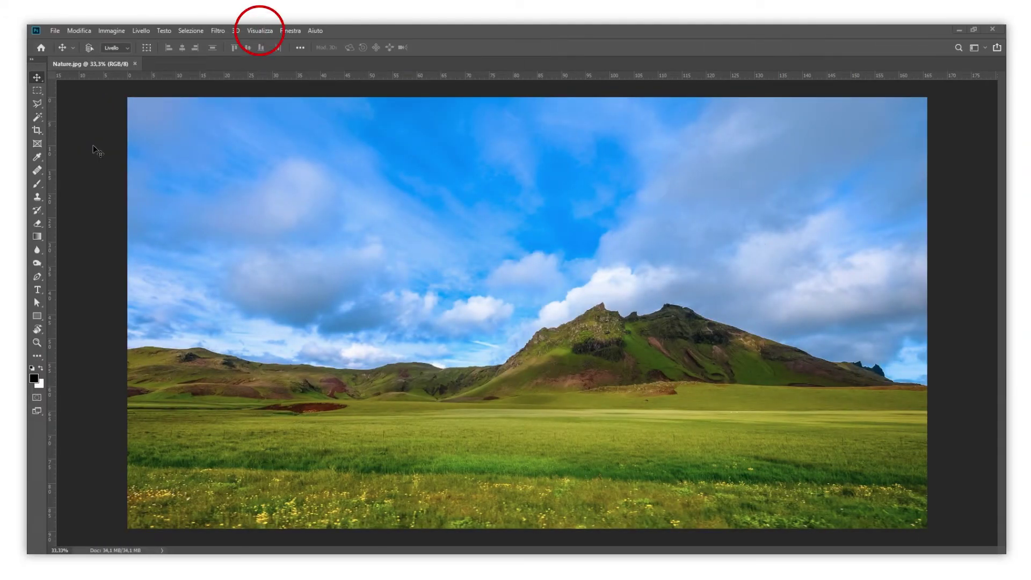
Step: Open Visualizza > Imposta prova > Personale... for Nature.jpg
{"action": "left_click", "coordinate": [263, 34]}
{"action": "mouse_move", "coordinate": [274, 42]}
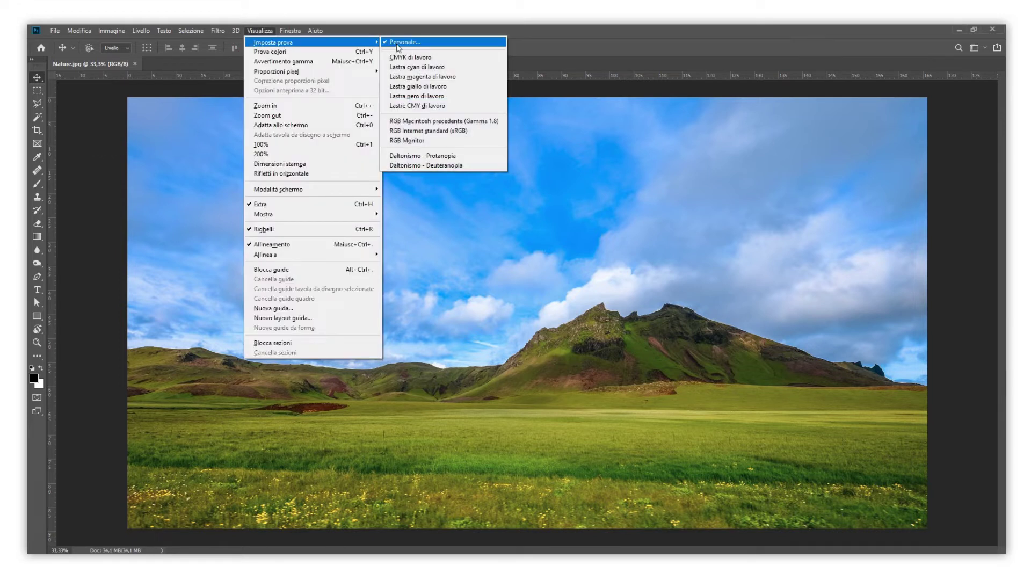
{"action": "left_click", "coordinate": [399, 43]}
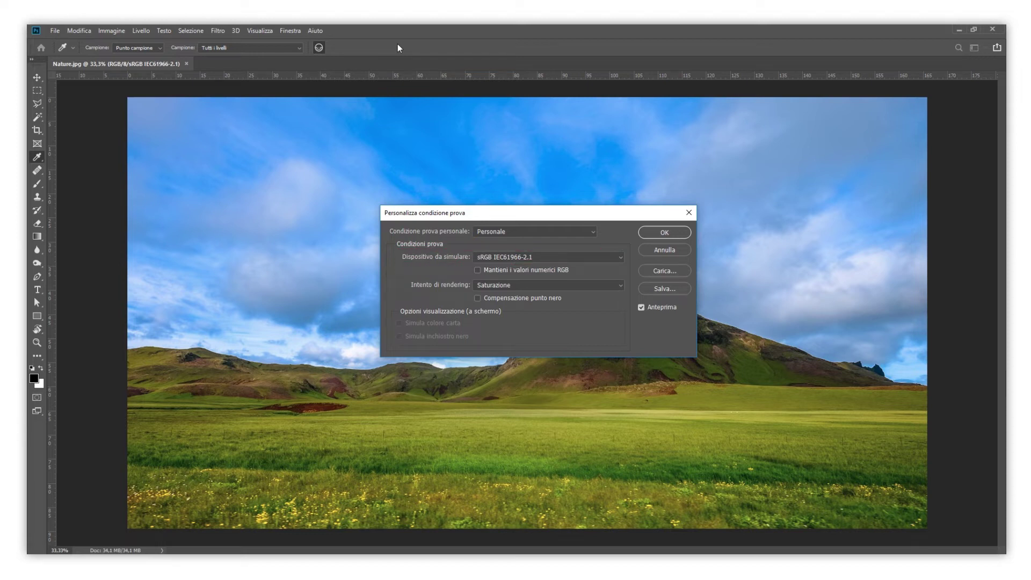
Step: Choose SaalDigital_FineArt_Baryta_03-15.icc as the device to simulate
{"action": "left_click", "coordinate": [583, 258]}
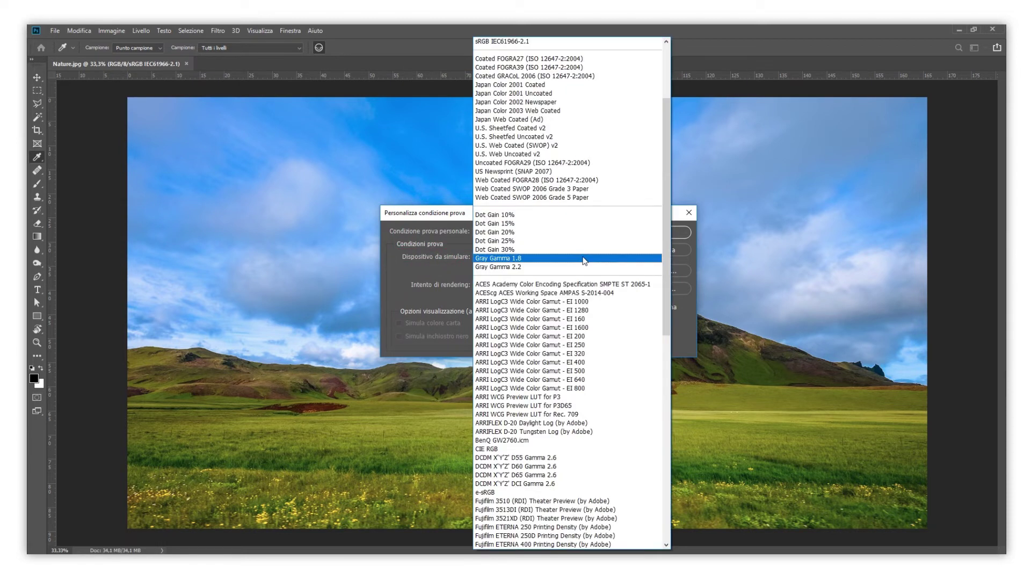
{"action": "mouse_move", "coordinate": [667, 214]}
{"action": "left_mouse_down"}
{"action": "mouse_move", "coordinate": [667, 243]}
{"action": "mouse_move", "coordinate": [571, 427]}
{"action": "left_mouse_up"}
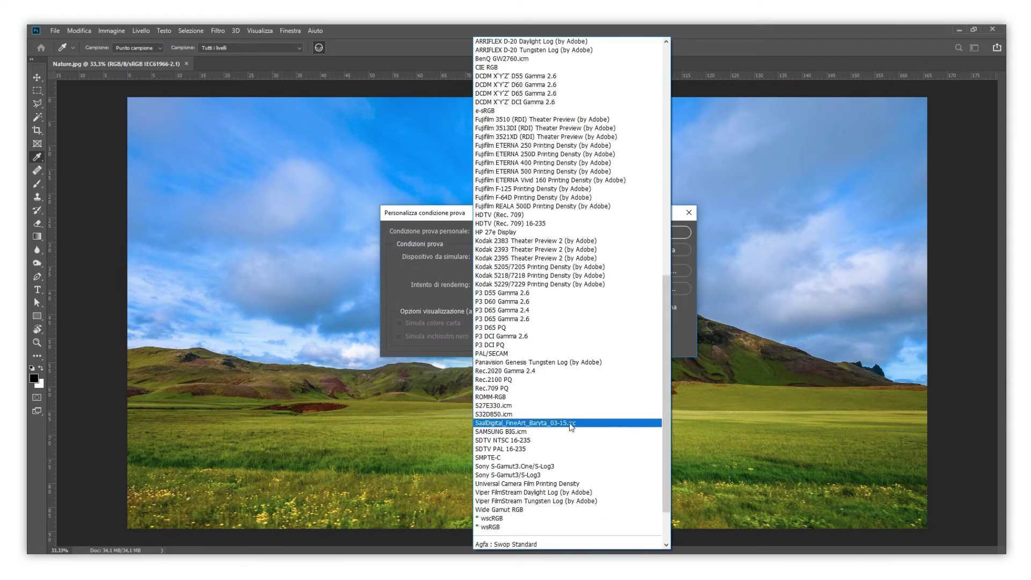
{"action": "left_click", "coordinate": [570, 423]}
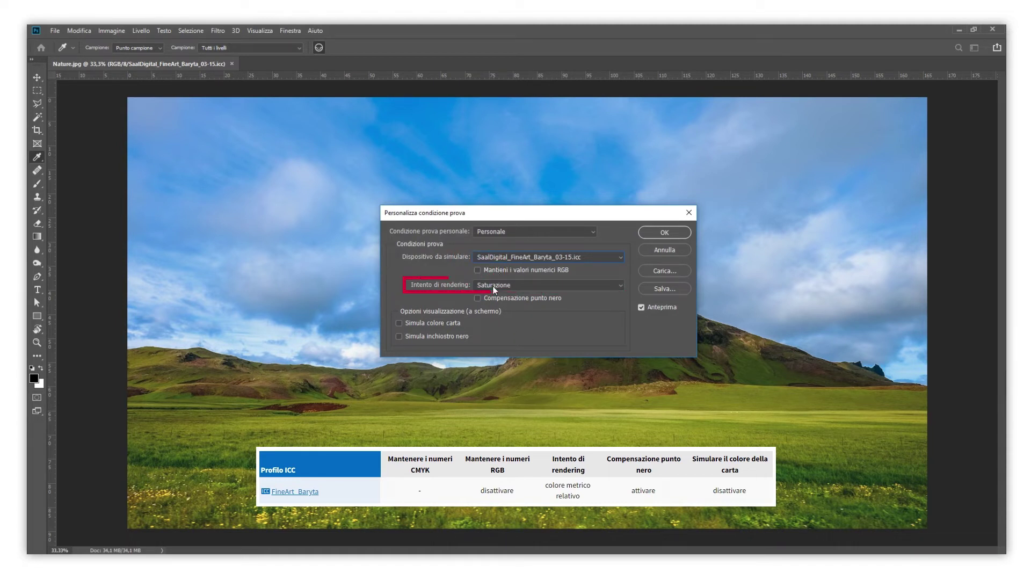
Step: Use Relative Colorimetric with black point compensation, save the setup as 'Baryta', and apply it
{"action": "left_click", "coordinate": [495, 285]}
{"action": "left_click", "coordinate": [505, 312]}
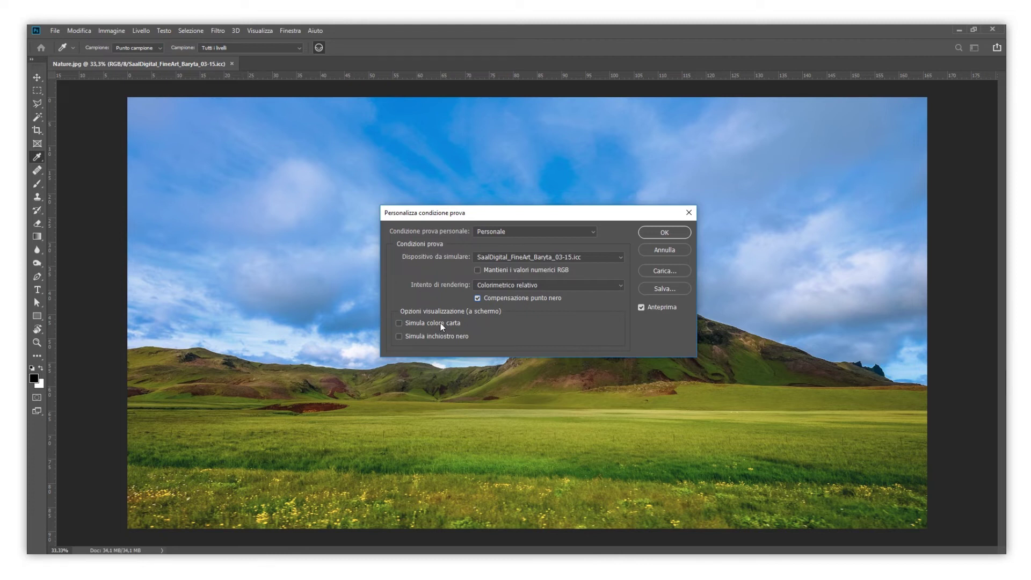
{"action": "left_click", "coordinate": [674, 289]}
{"action": "type", "text": "Baryta"}
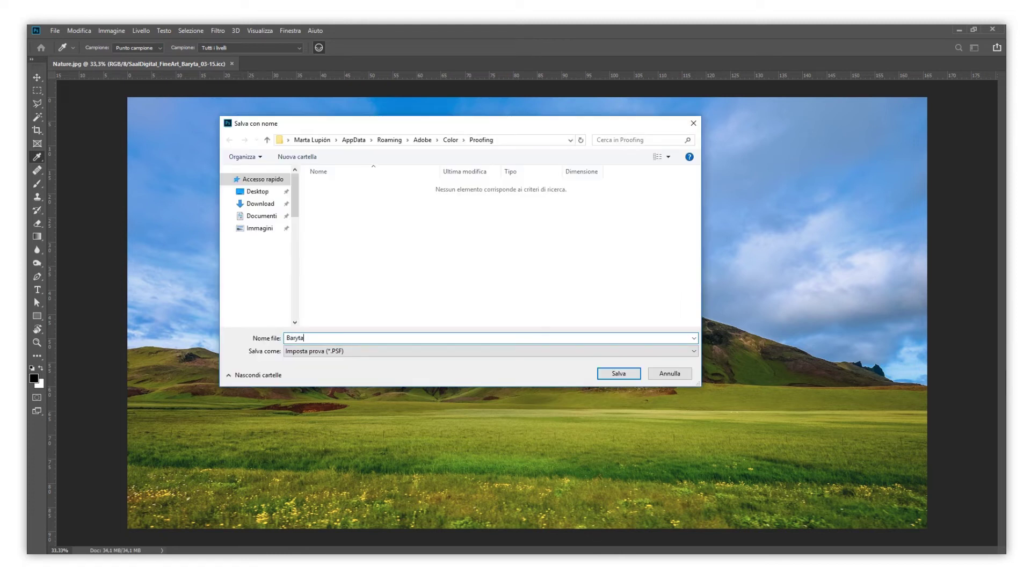
{"action": "left_click", "coordinate": [619, 373]}
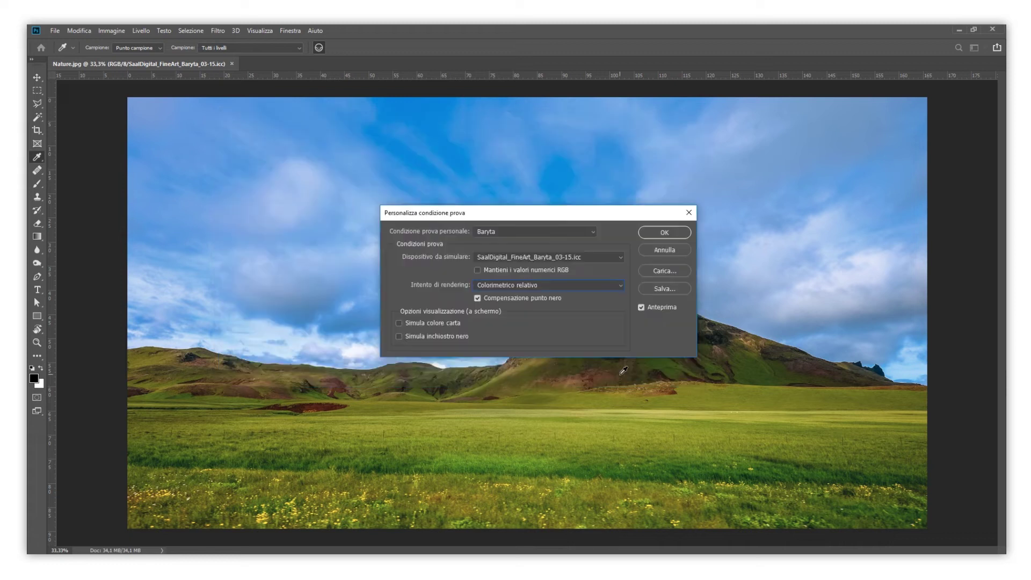
{"action": "left_click", "coordinate": [665, 233]}
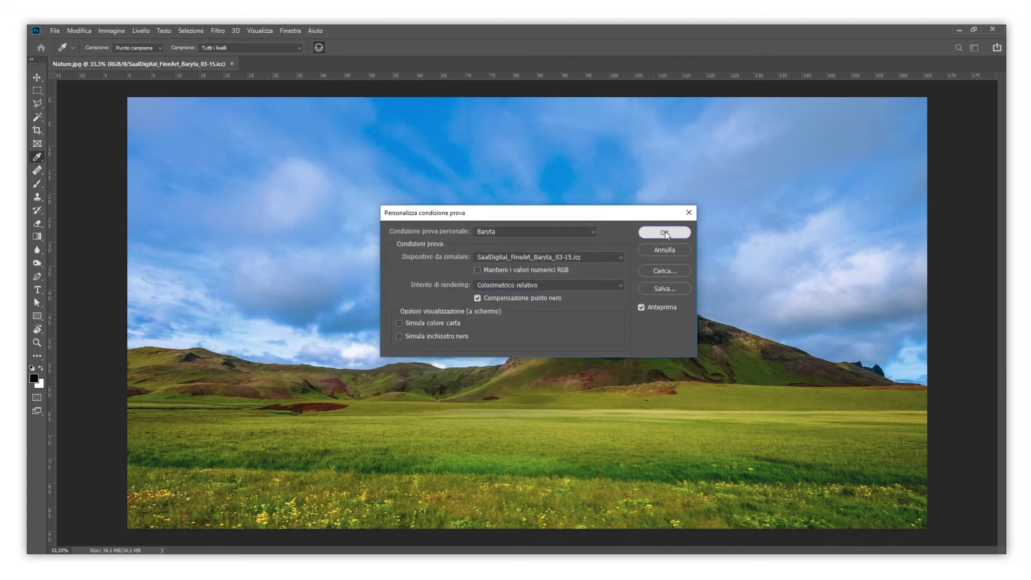
{"action": "key", "text": "v"}
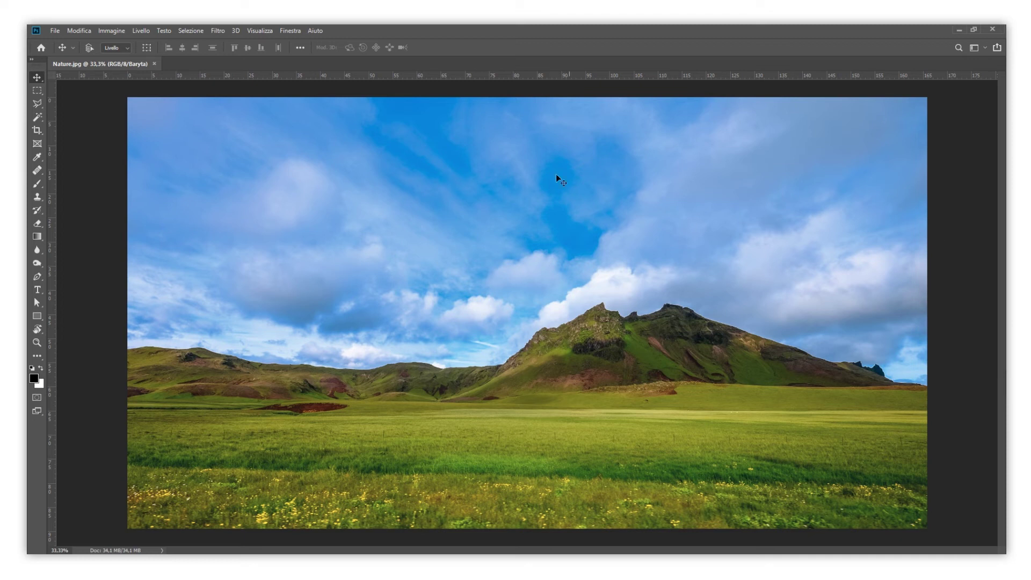
{"action": "left_click", "coordinate": [268, 32]}
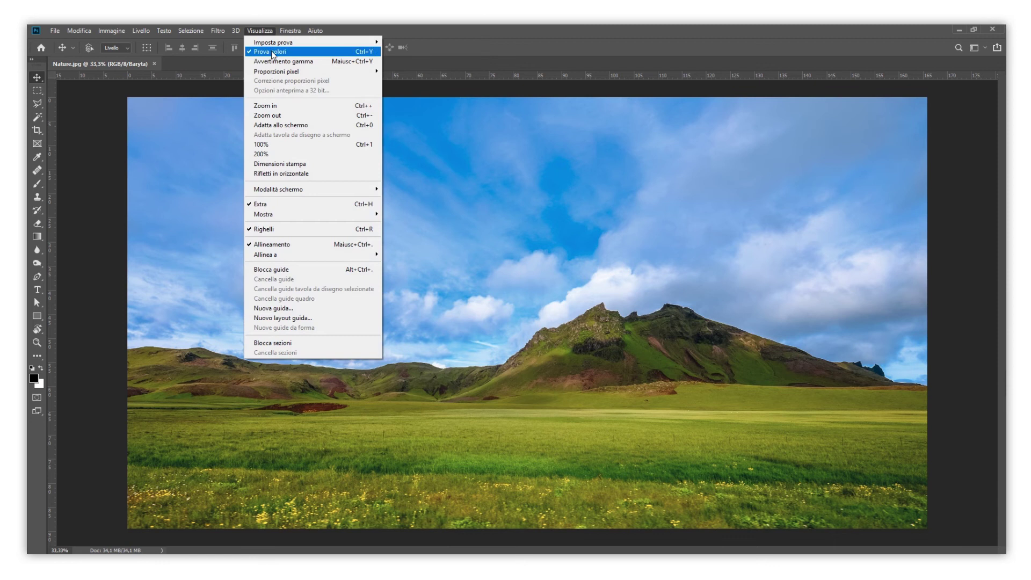
{"action": "left_click", "coordinate": [272, 52]}
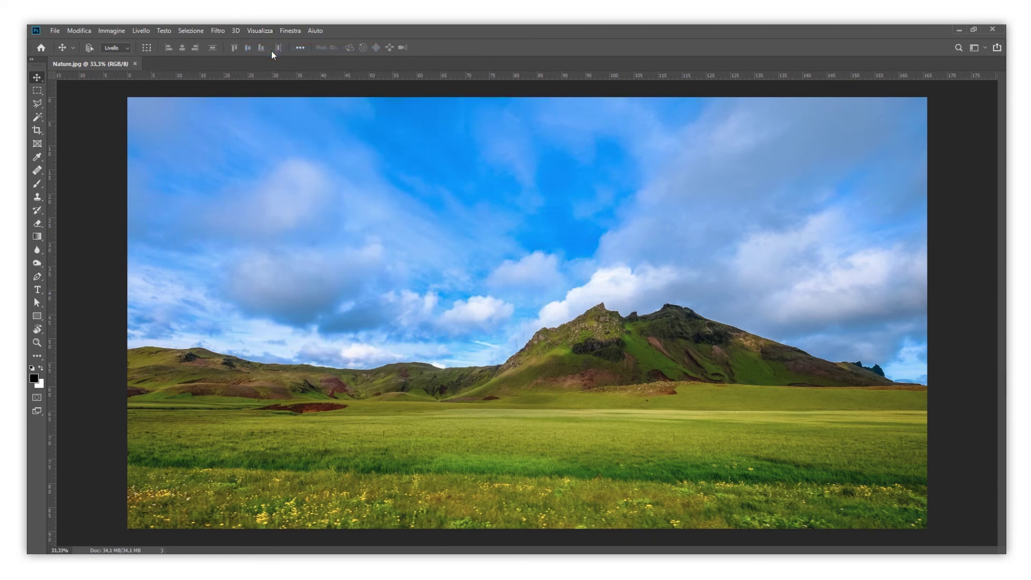
{"action": "left_click", "coordinate": [267, 30]}
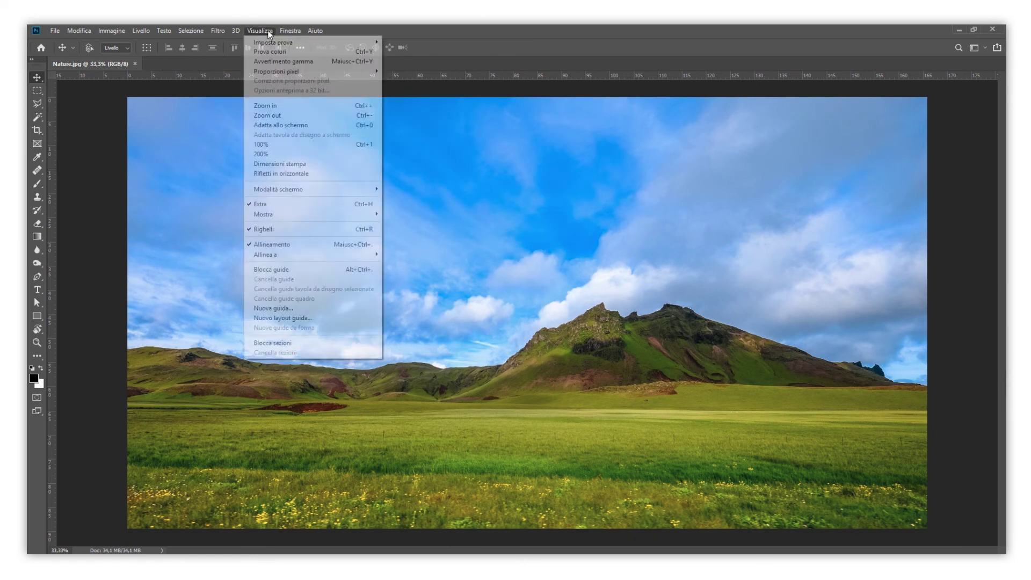
{"action": "left_click", "coordinate": [268, 52]}
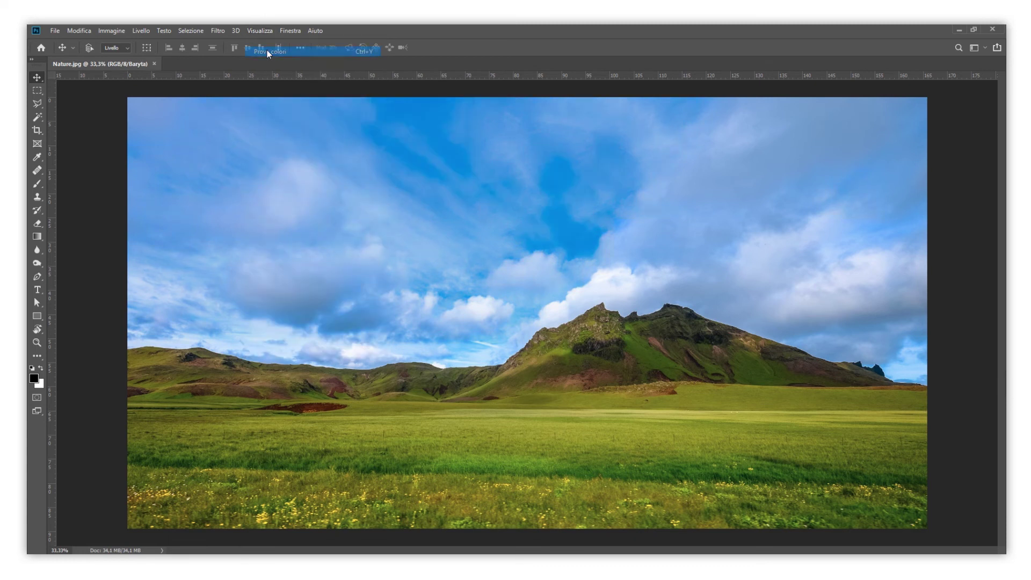